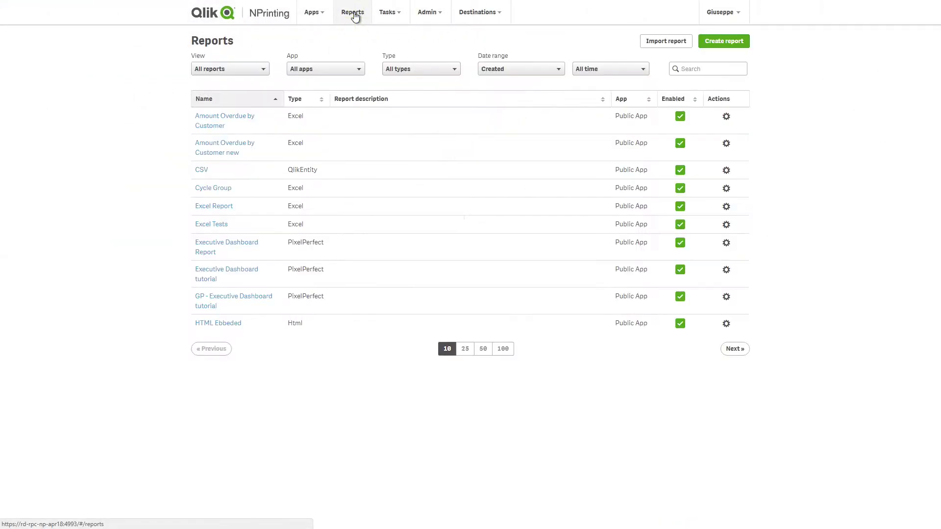
# Create a new report titled 'Top 25 Prodcuts' with type Excel on Public App
pyautogui.click(724, 42)
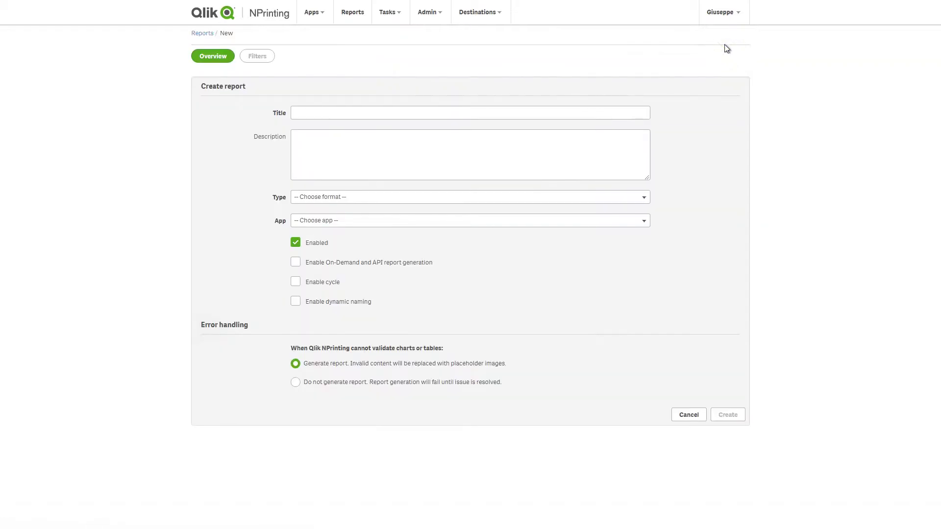
pyautogui.click(569, 116)
pyautogui.write('Top 25 Prodcuts')
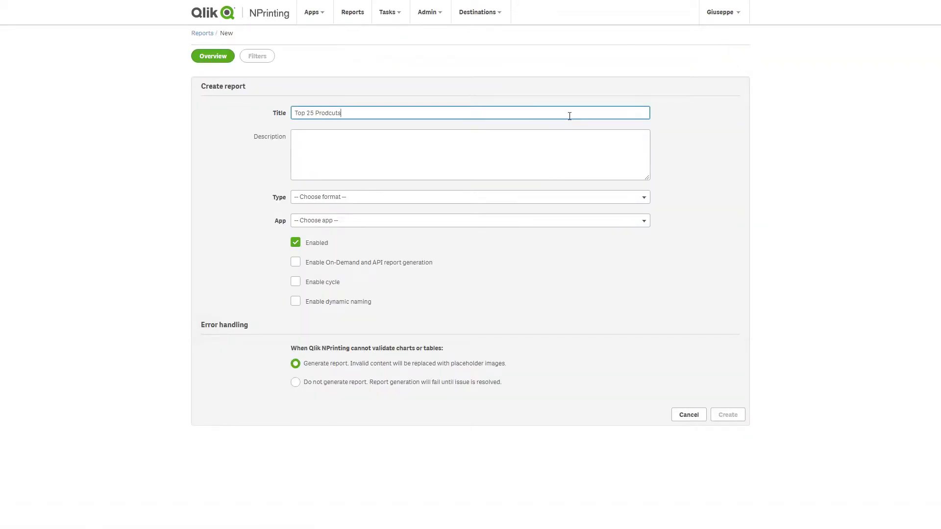
pyautogui.press('Tab')
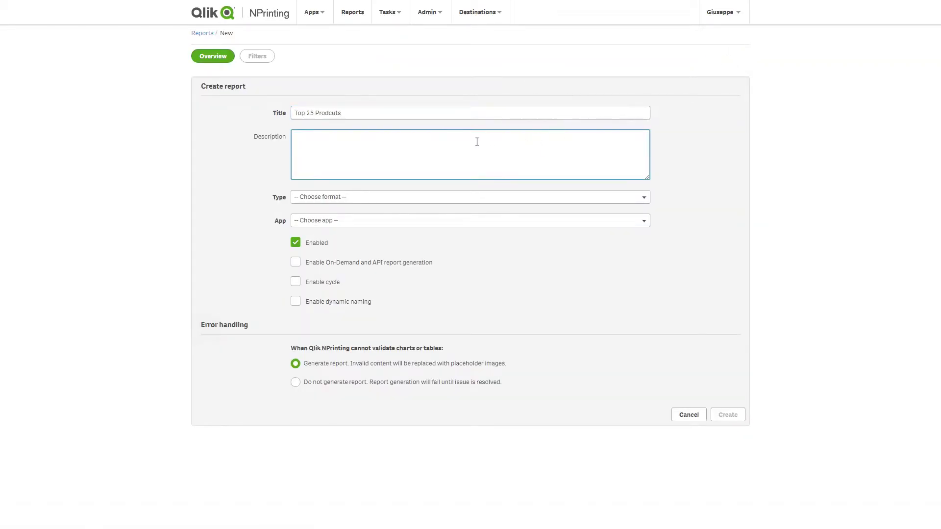
pyautogui.click(400, 198)
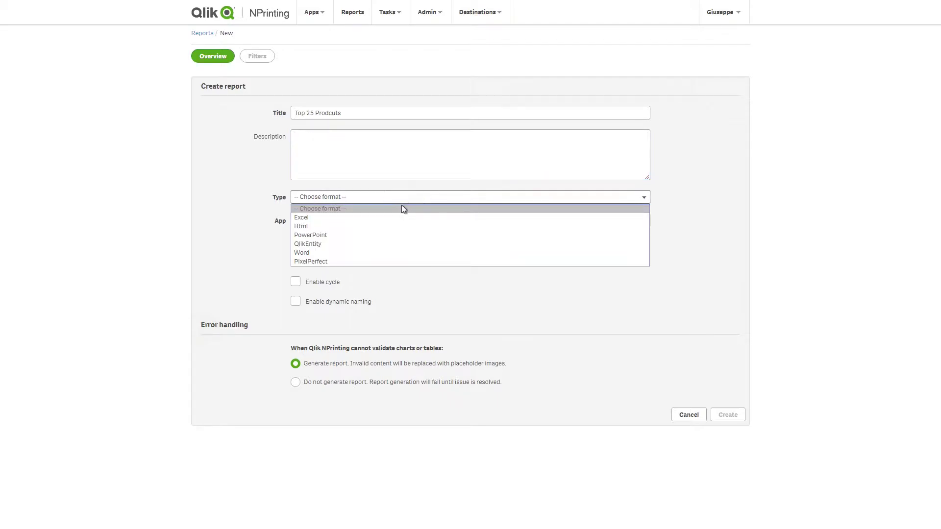
pyautogui.click(393, 221)
pyautogui.click(397, 220)
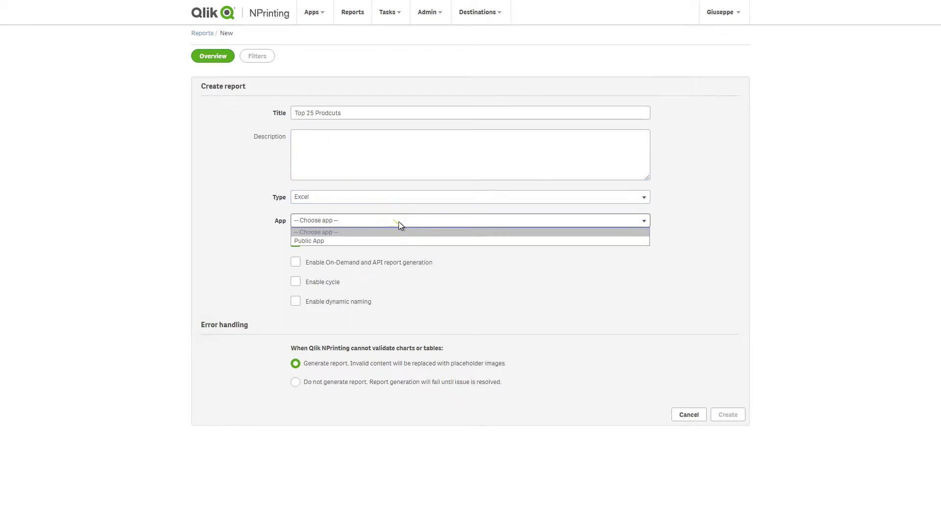
pyautogui.click(377, 241)
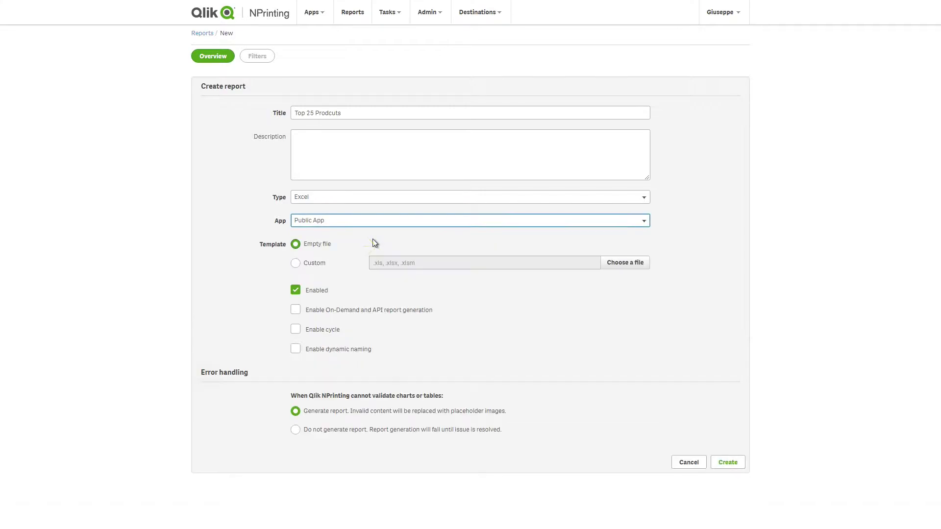
# Create the report and open its blank Excel template in a maximized Template Editor
pyautogui.click(726, 463)
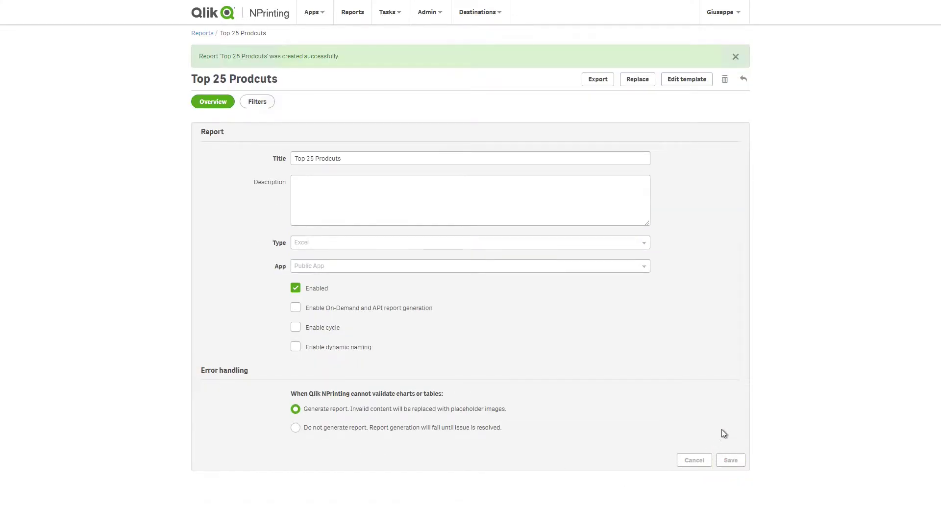
pyautogui.click(673, 87)
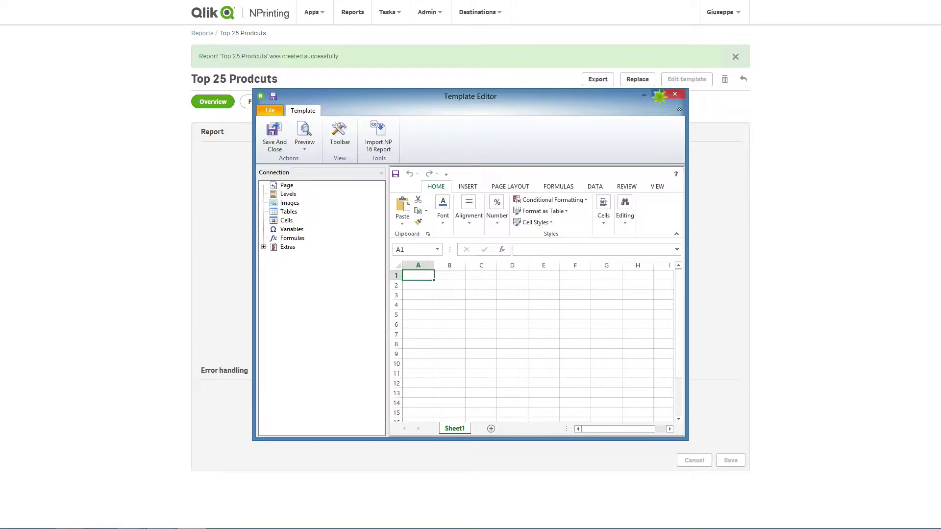
pyautogui.click(660, 94)
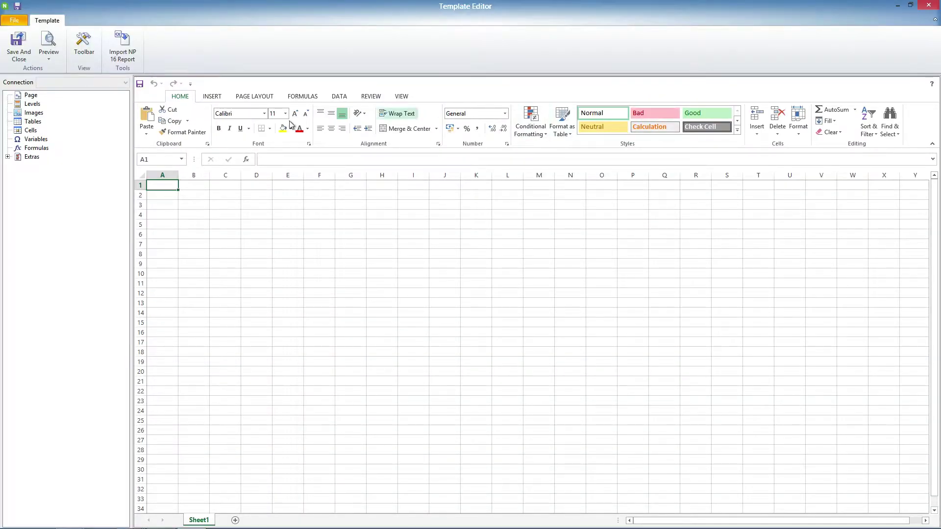
# Add the Top 25 Products chart from the Sales Demo Server connection as a level
pyautogui.moveTo(32, 103); pyautogui.dragTo(52, 109)
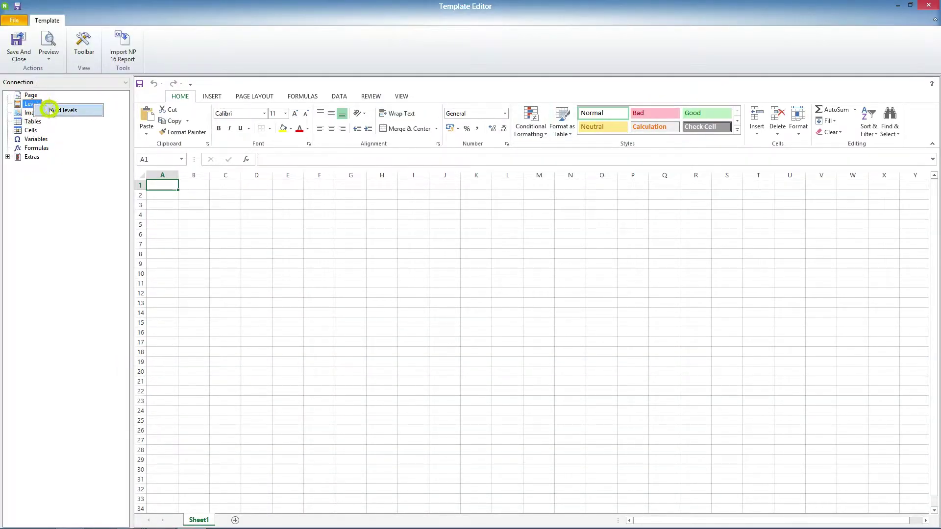
pyautogui.click(50, 108)
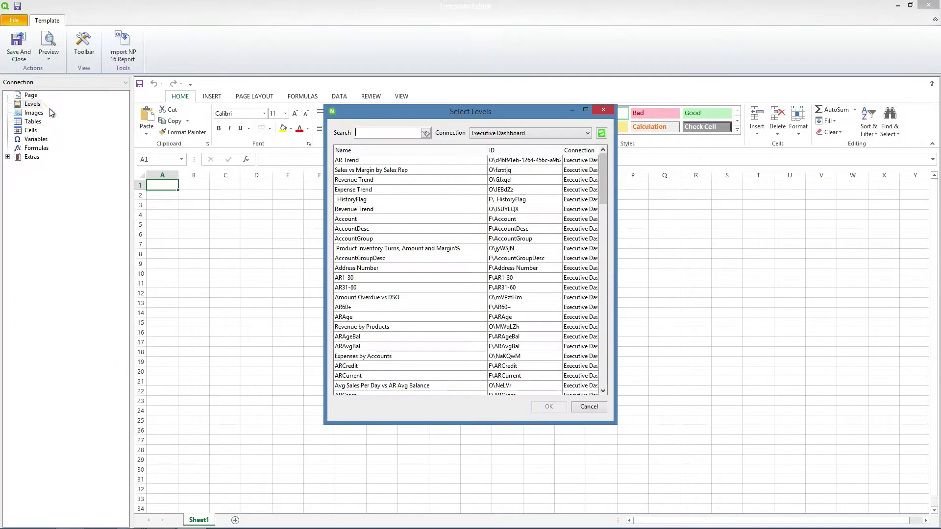
pyautogui.click(491, 133)
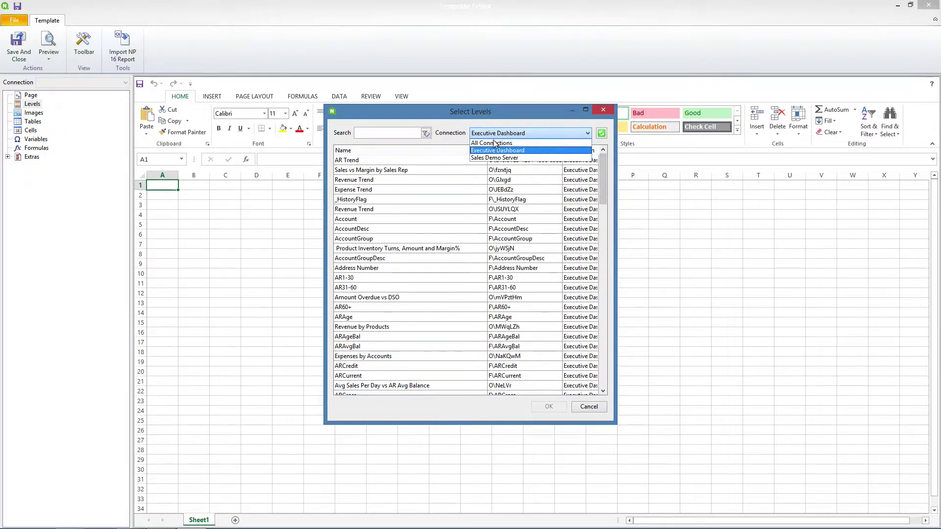
pyautogui.click(494, 159)
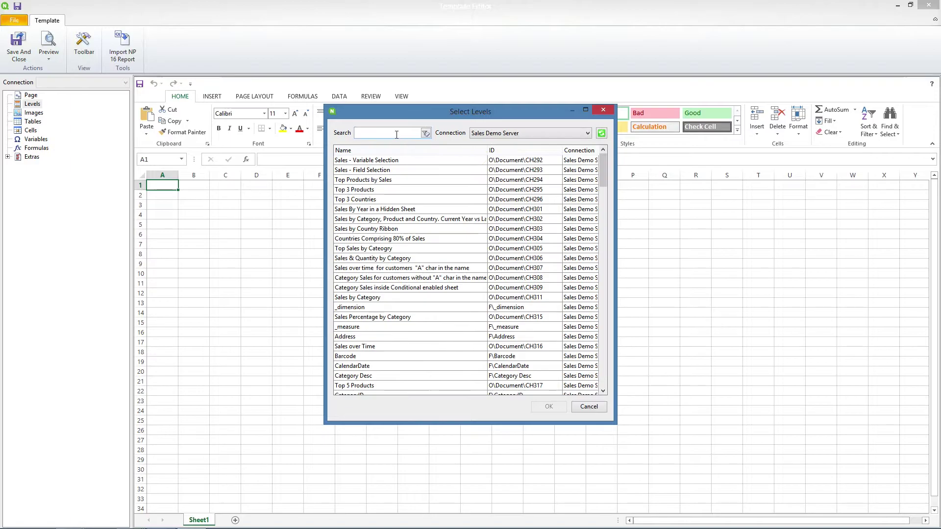
pyautogui.write('Top 25')
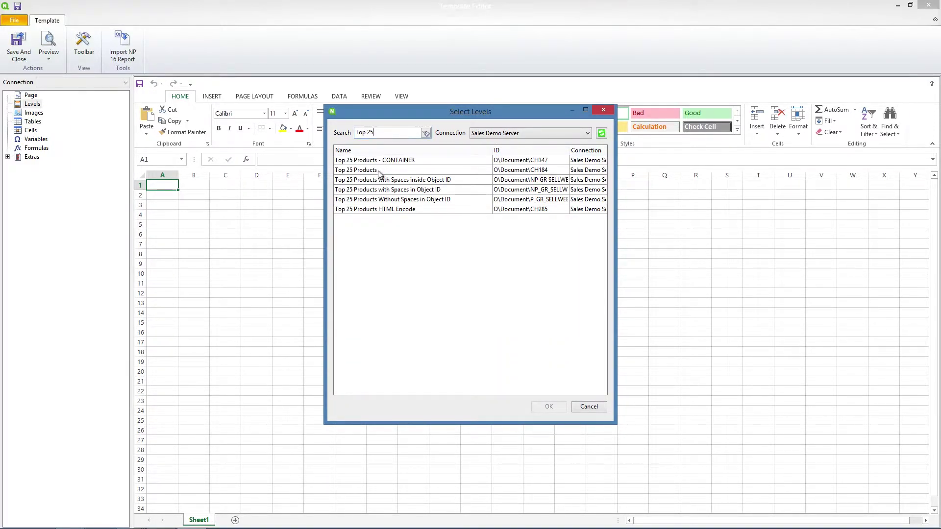
pyautogui.click(380, 171)
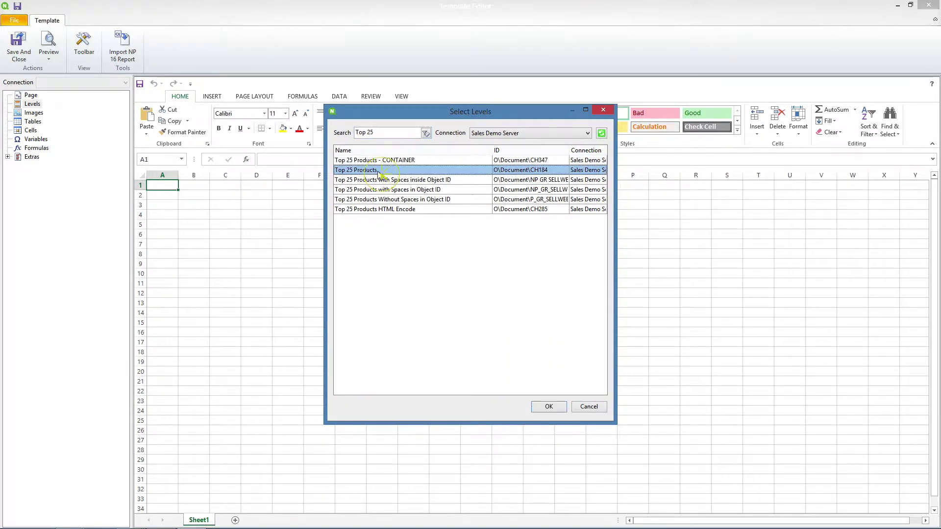
pyautogui.click(548, 406)
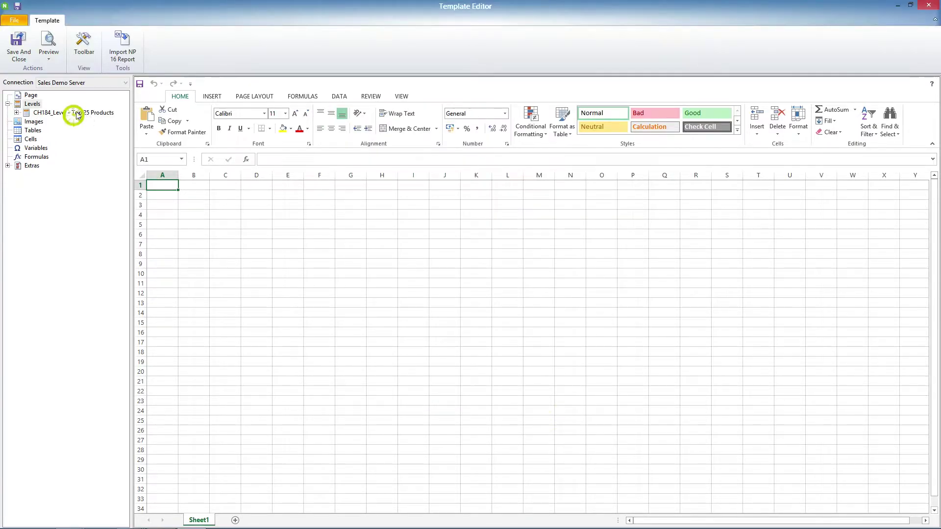
# Place the level tags in B2:B4 with ProductName, Total Sales and Gross Profit in C3:E3
pyautogui.click(71, 114)
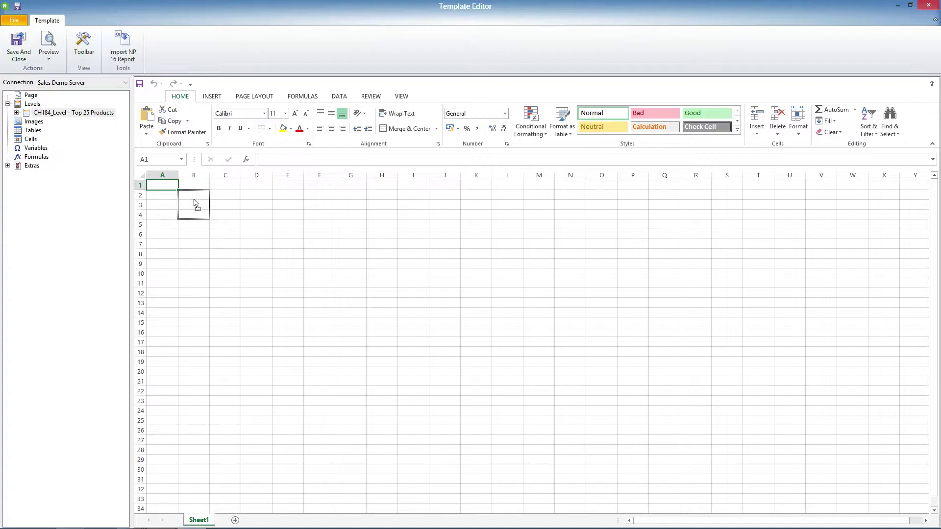
pyautogui.moveTo(71, 114); pyautogui.dragTo(196, 204)
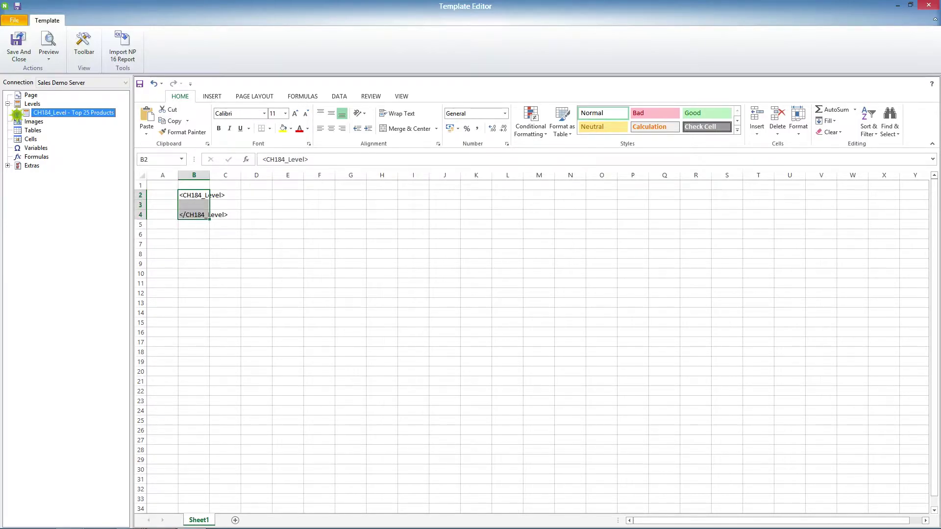
pyautogui.click(18, 113)
pyautogui.click(45, 122)
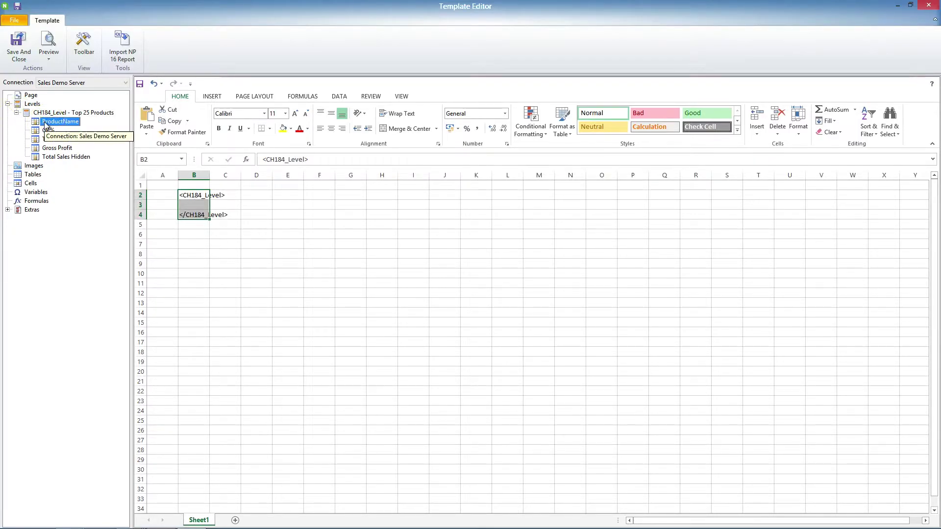
pyautogui.keyDown('ctrl'); pyautogui.click(53, 139); pyautogui.keyUp('ctrl')
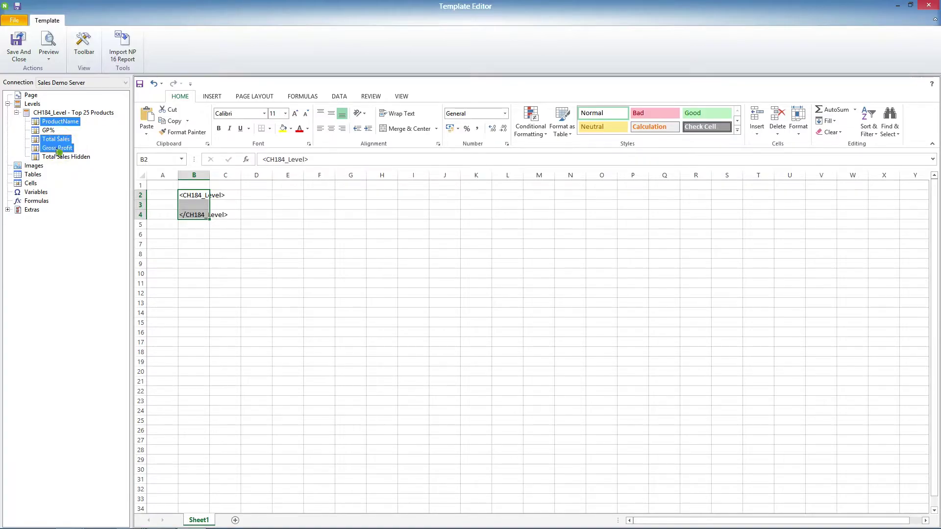
pyautogui.moveTo(60, 147); pyautogui.dragTo(211, 213)
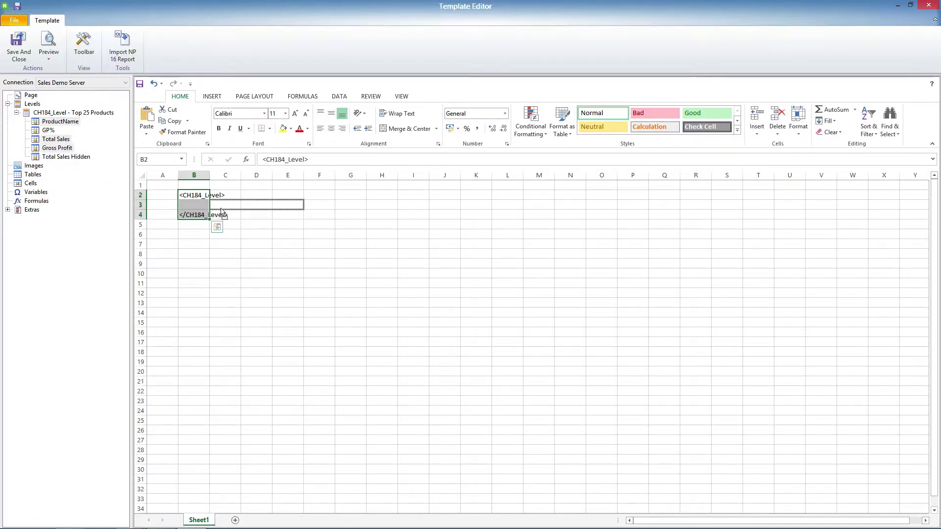
pyautogui.moveTo(222, 213); pyautogui.dragTo(222, 210)
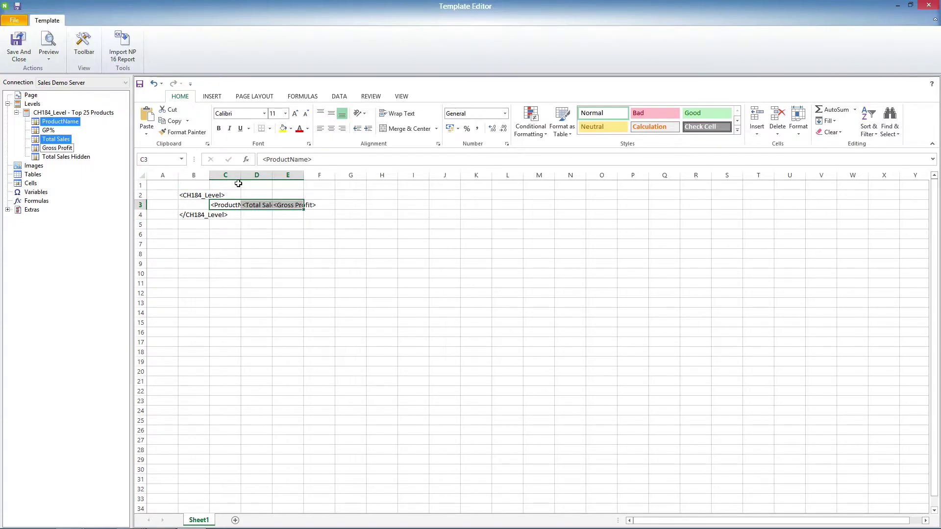
# Widen columns C–E so the field tags fit, and select cell F3
pyautogui.moveTo(242, 177); pyautogui.dragTo(366, 175)
pyautogui.click(377, 205)
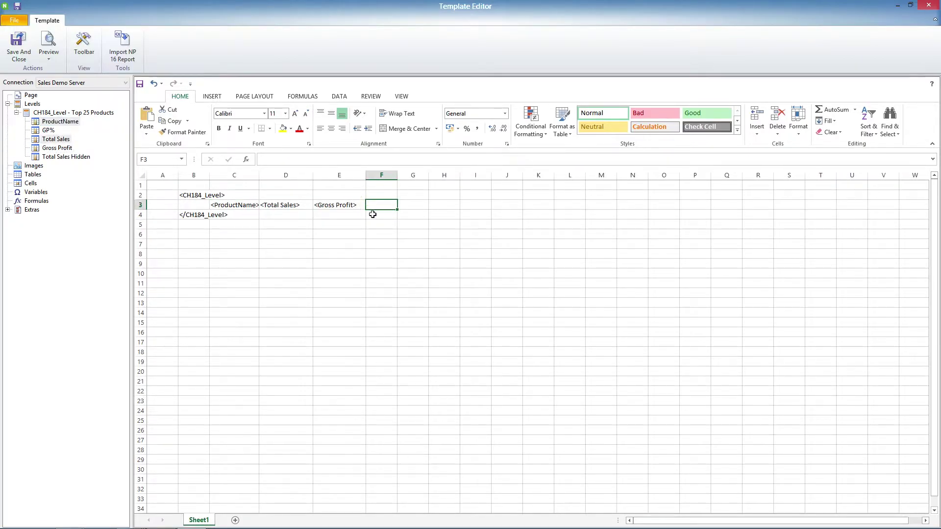
pyautogui.click(287, 160)
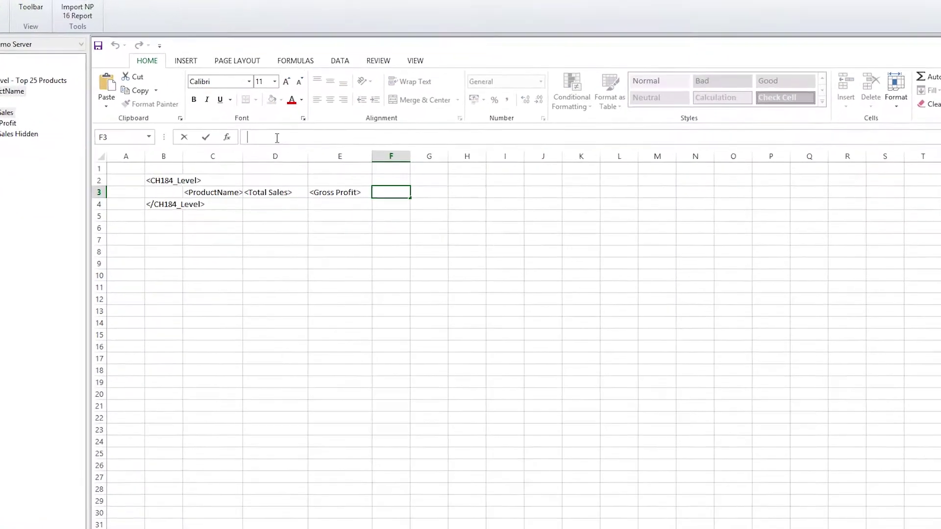
pyautogui.write('=')
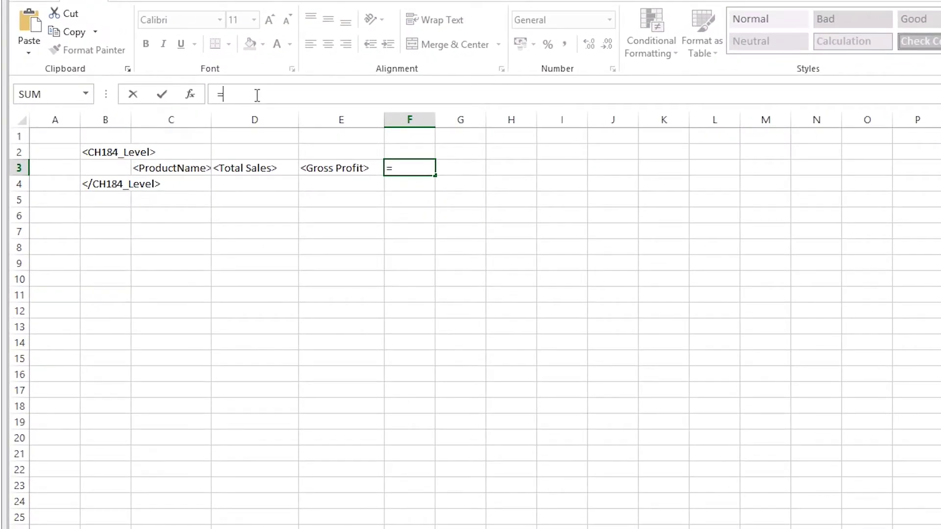
# Enter the Costs formula =D3-E3 in cell F3
pyautogui.click(255, 168)
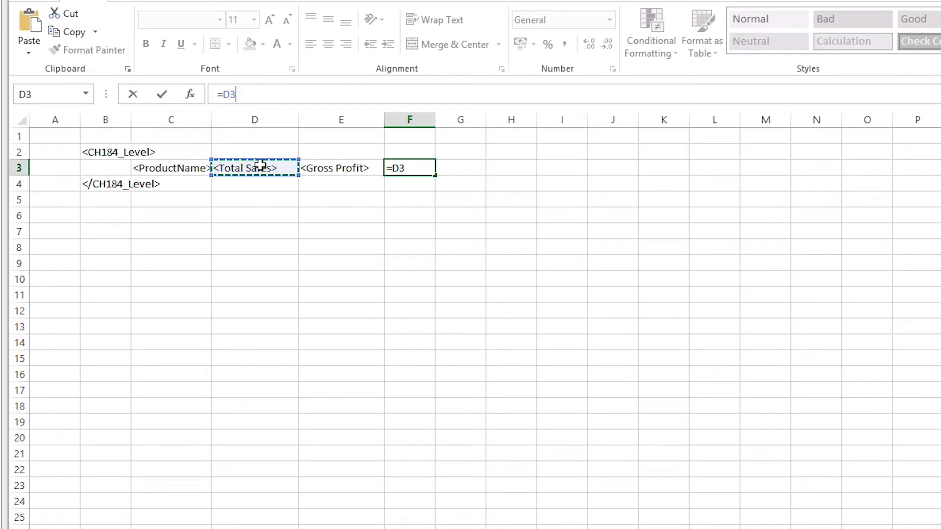
pyautogui.write('-')
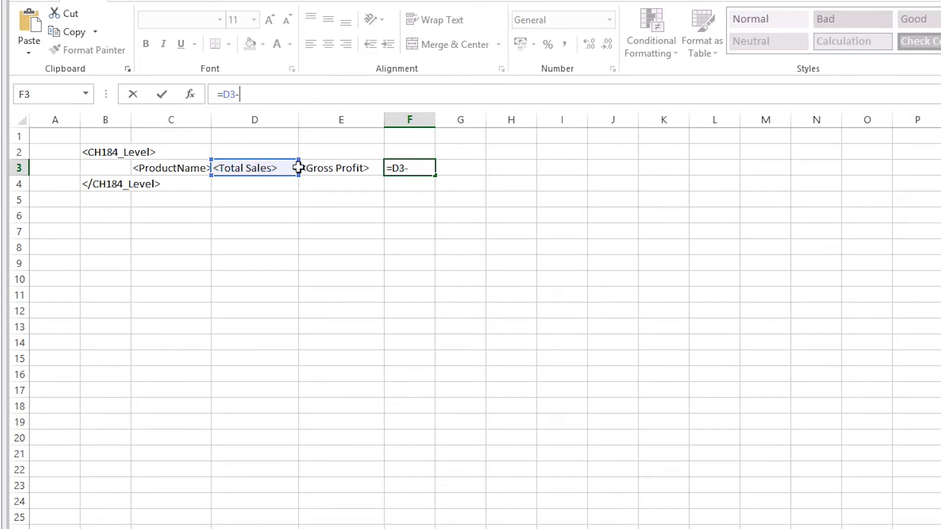
pyautogui.click(337, 168)
pyautogui.press('Return')
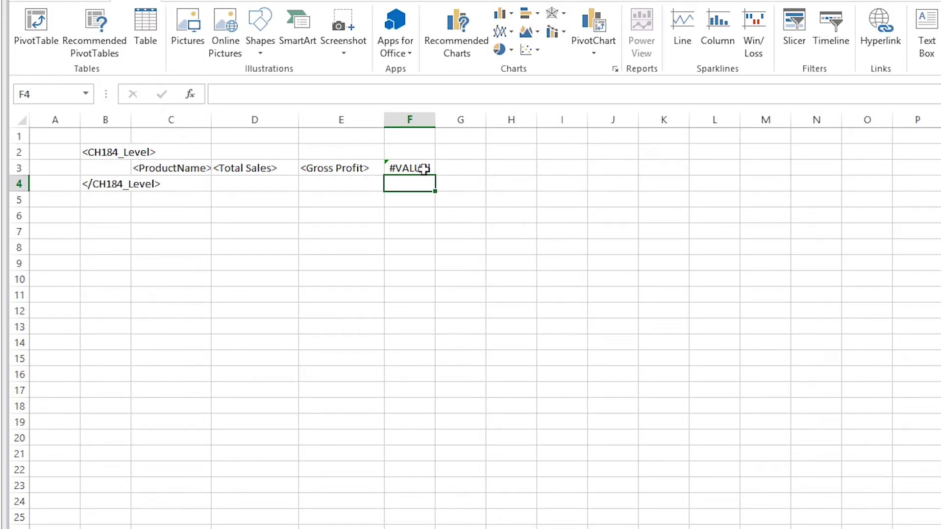
# Enter the Costs/Sales formula =F3/D3 in cell G3
pyautogui.click(458, 168)
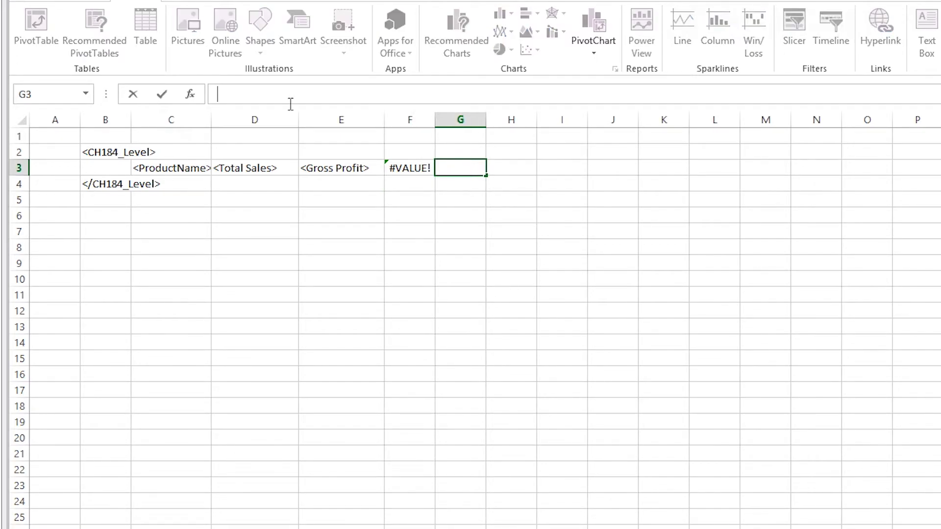
pyautogui.write('=')
pyautogui.click(413, 168)
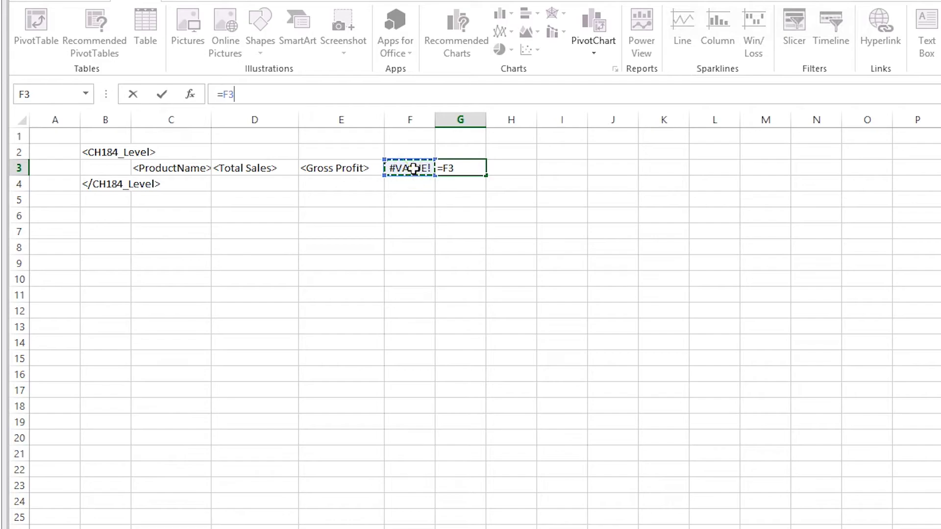
pyautogui.click(278, 169)
pyautogui.press('Return')
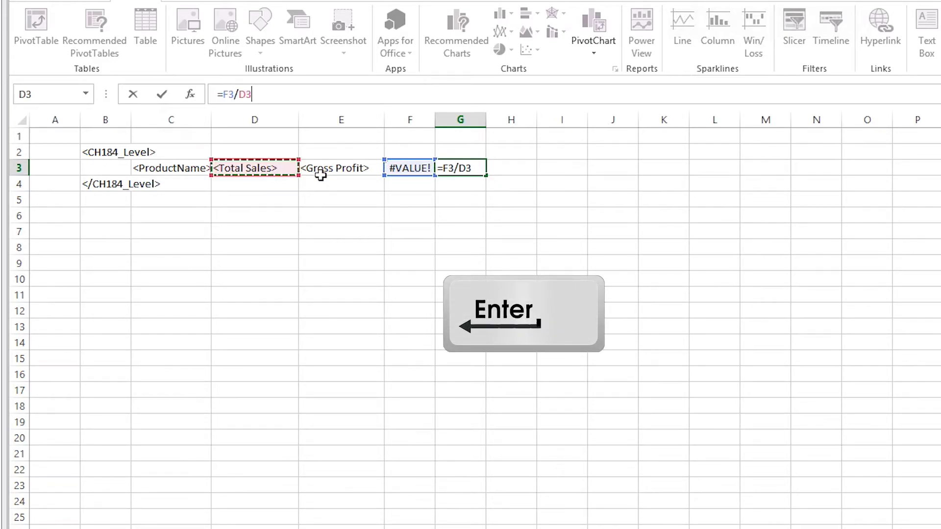
pyautogui.press('Return')
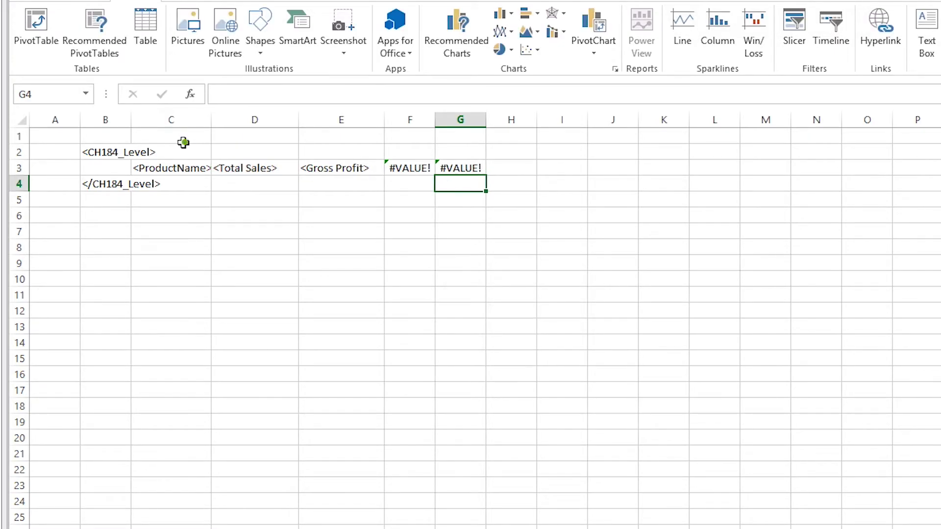
# Make header cells C1:G1 bold with font size 13
pyautogui.click(177, 139)
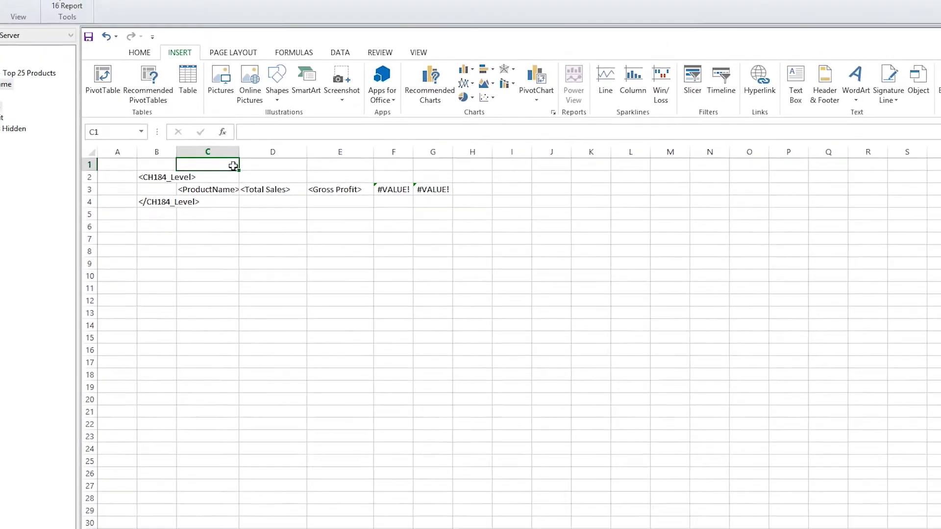
pyautogui.moveTo(234, 185); pyautogui.dragTo(408, 184)
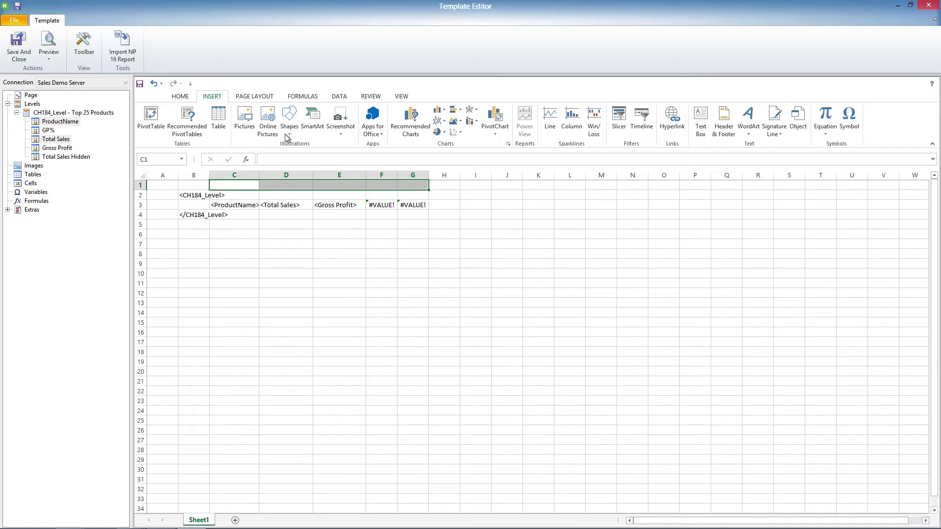
pyautogui.click(183, 96)
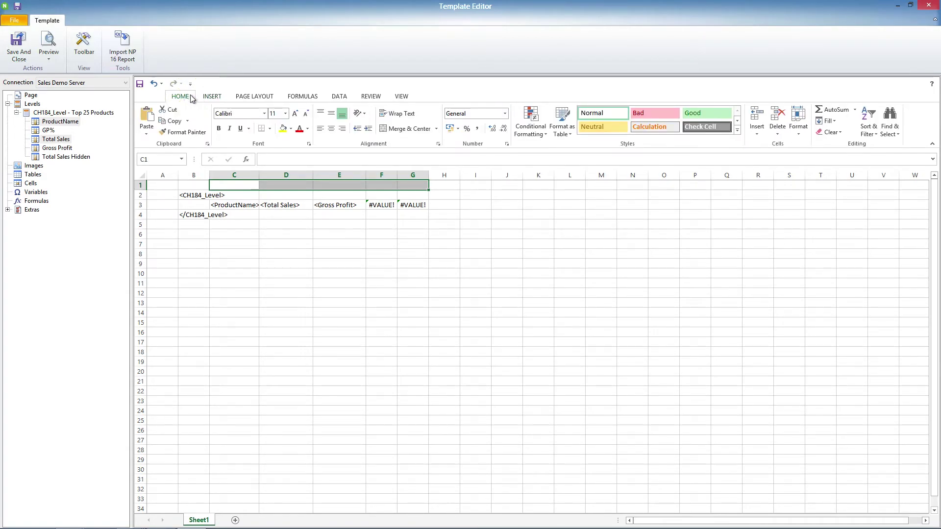
pyautogui.click(219, 128)
pyautogui.click(273, 114)
pyautogui.write('13')
pyautogui.press('Return')
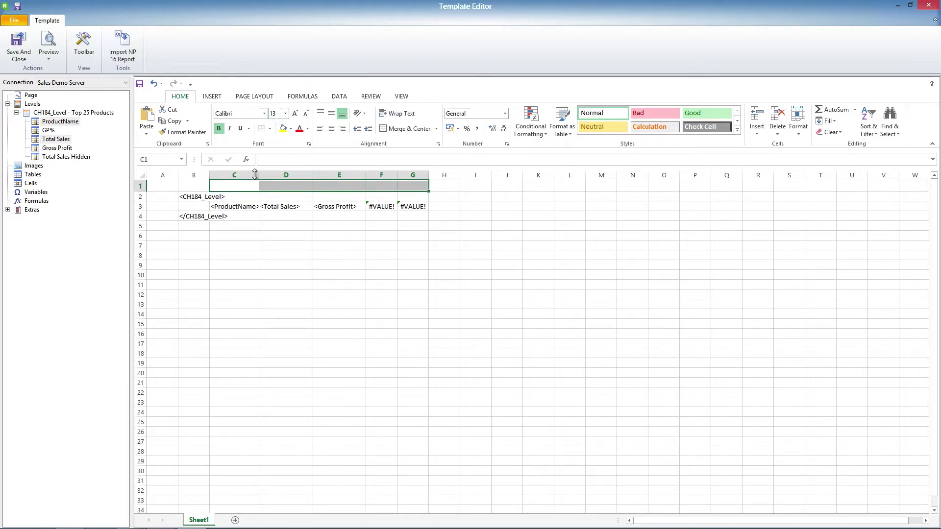
# Type the headers Product Name, Total Sales, Gross Profit, Costs and Costs/Sales in C1:G1
pyautogui.click(242, 186)
pyautogui.write('Product Name')
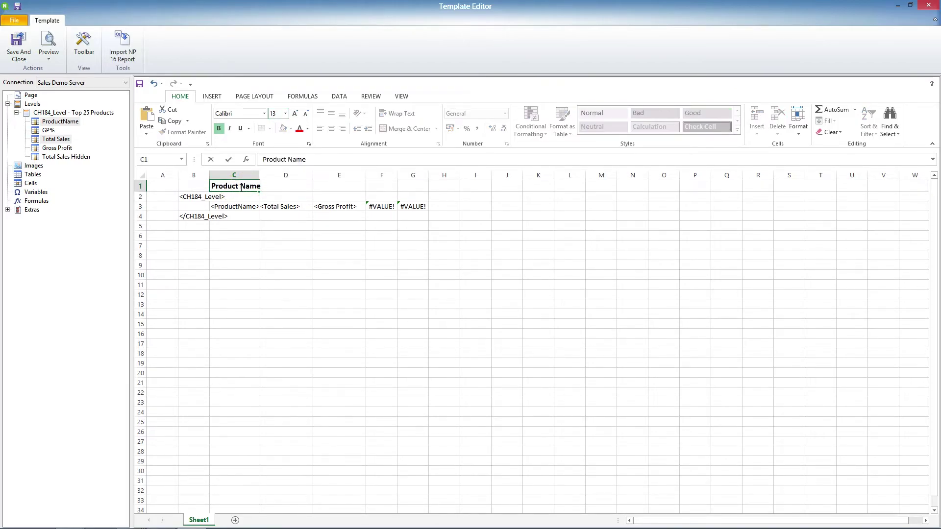
pyautogui.press('Tab')
pyautogui.write('Total Sales')
pyautogui.press('Tab')
pyautogui.write('Gross Pr')
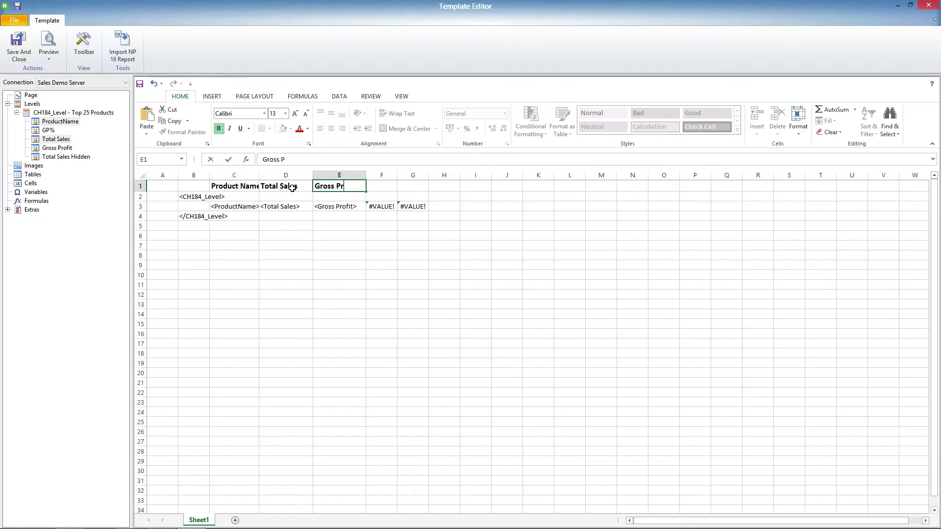
pyautogui.write('ofit')
pyautogui.press('Tab')
pyautogui.write('Costs')
pyautogui.press('Tab')
pyautogui.write('Costs')
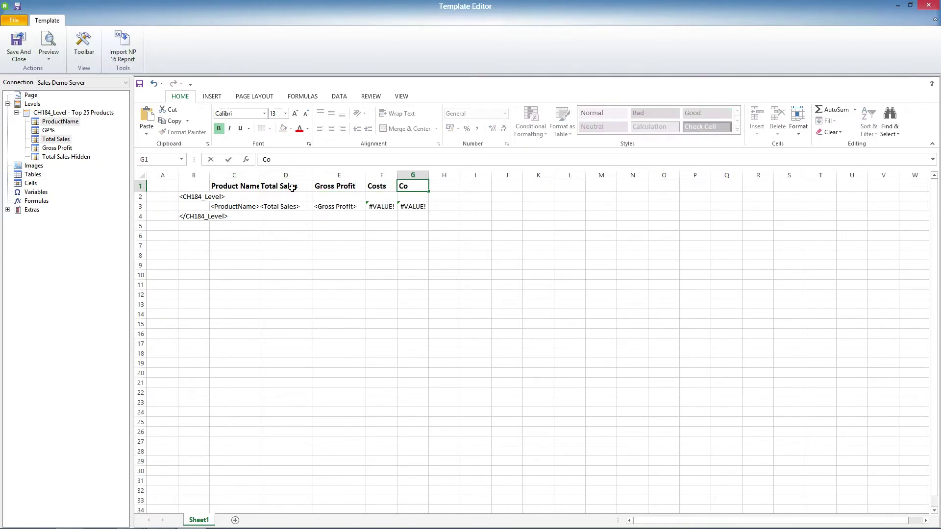
pyautogui.write('/Sales')
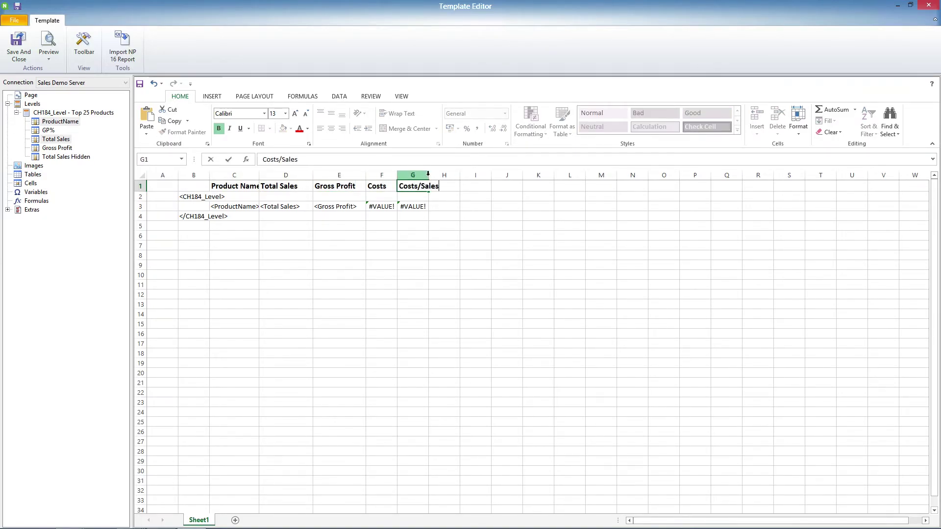
pyautogui.click(429, 177)
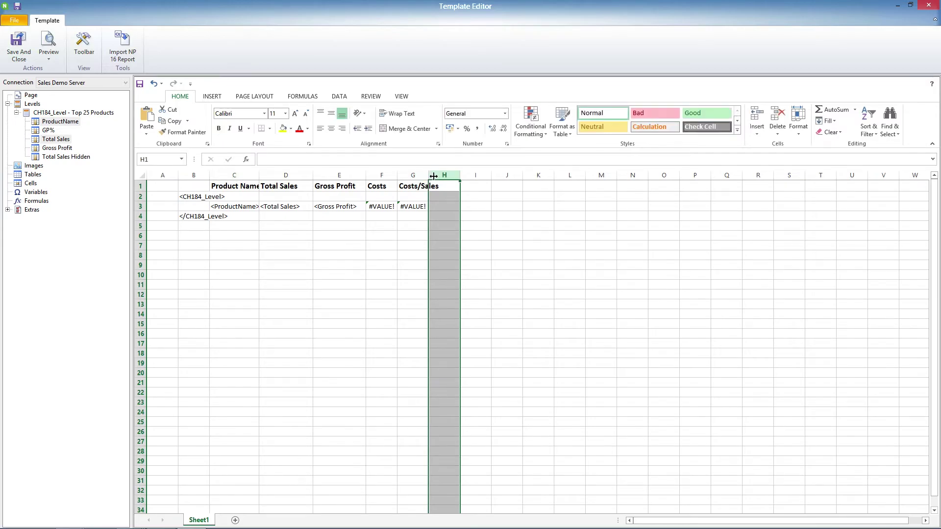
# Widen column G and format cell G3 as Percentage with 1 decimal place
pyautogui.moveTo(431, 177); pyautogui.dragTo(441, 175)
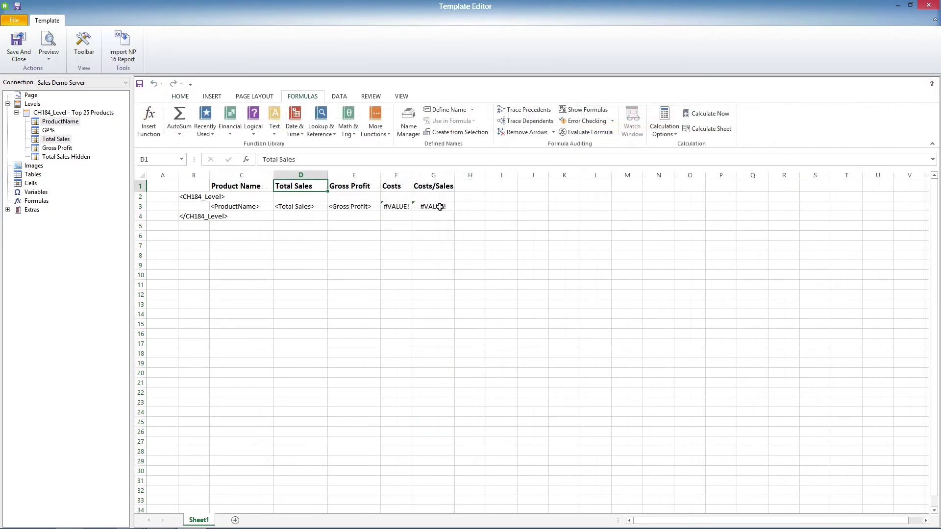
pyautogui.click(438, 206)
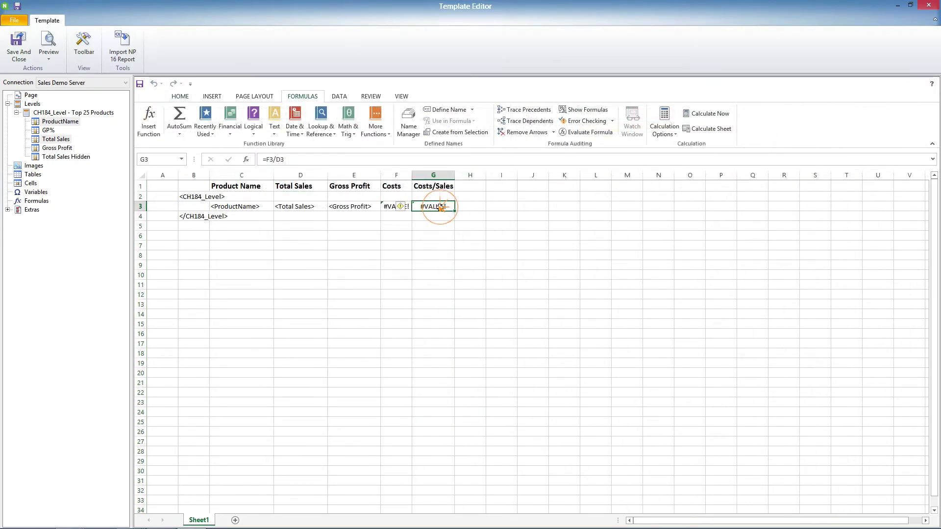
pyautogui.rightClick(438, 207)
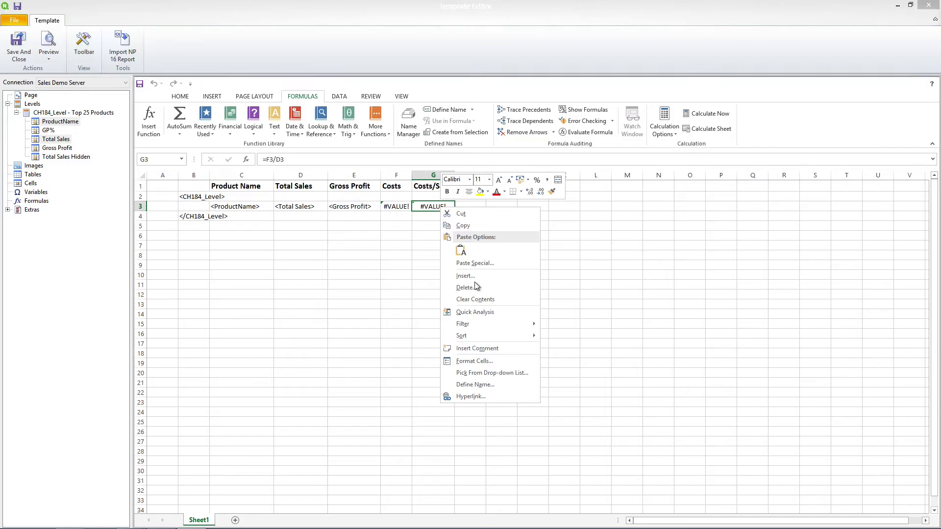
pyautogui.click(473, 361)
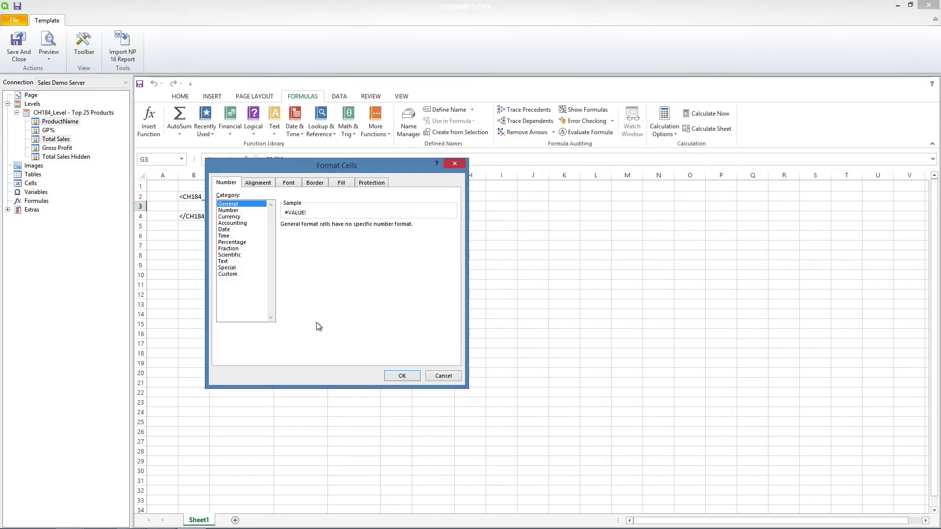
pyautogui.click(223, 247)
pyautogui.click(236, 243)
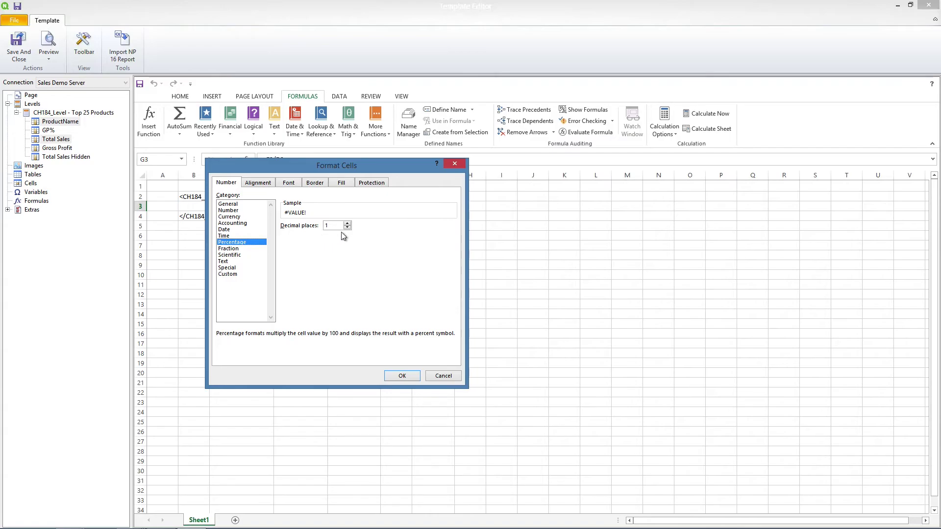
pyautogui.click(403, 377)
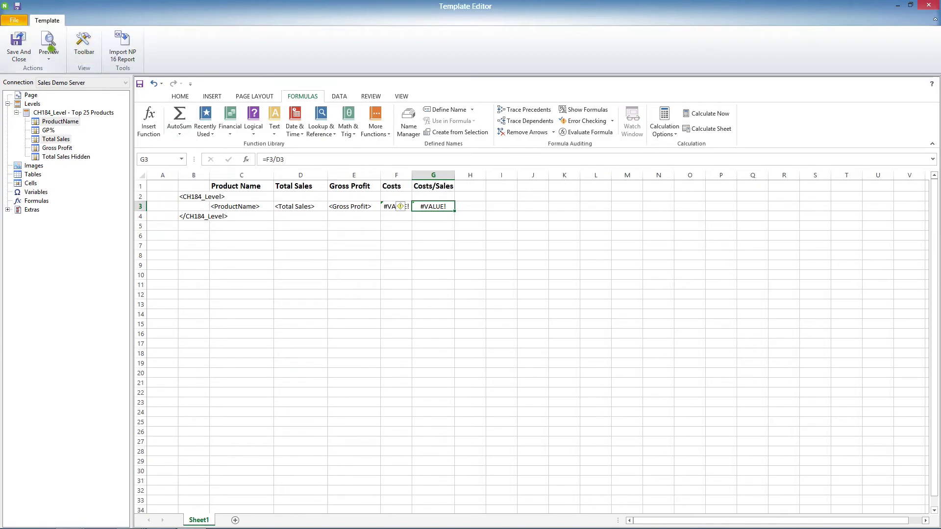
# Generate a preview of the Top 25 Products Excel report
pyautogui.click(50, 44)
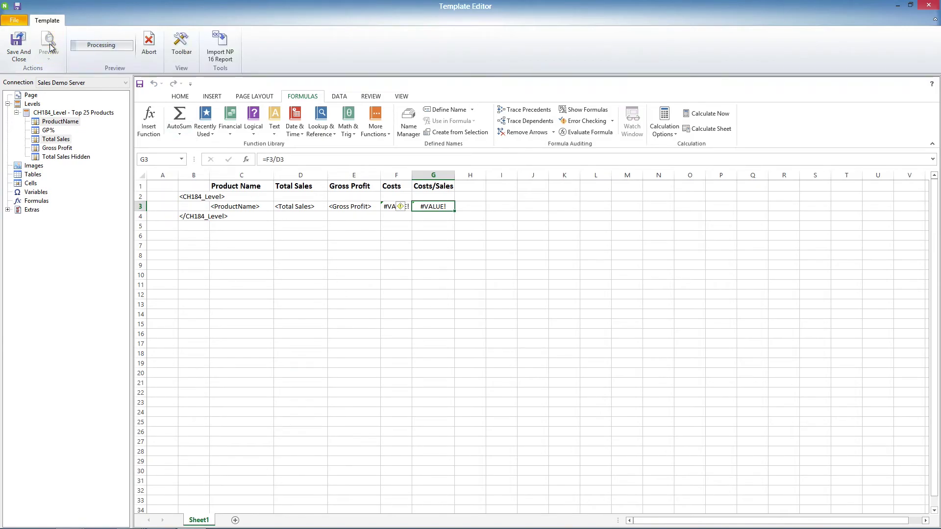